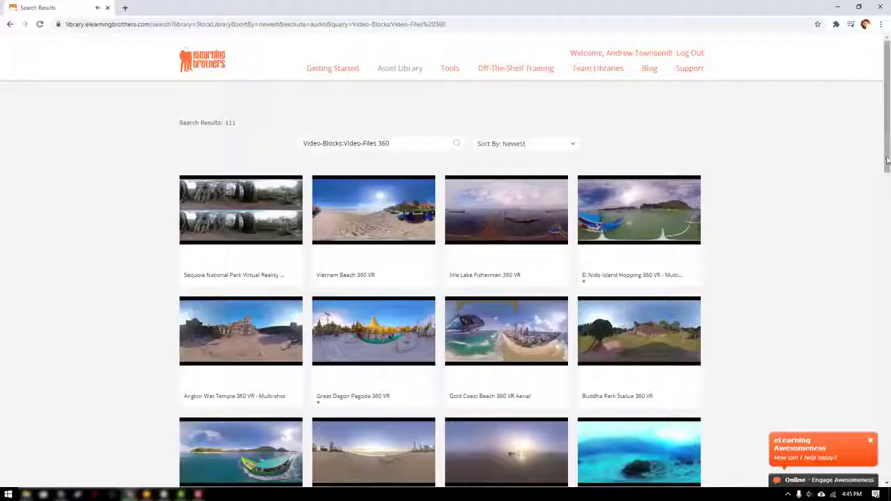
Step: Move on to CenarioVR's My Scenarios page listing The Office, Independence 360 and Corals of the Caribbean
drag(887, 160, 886, 369)
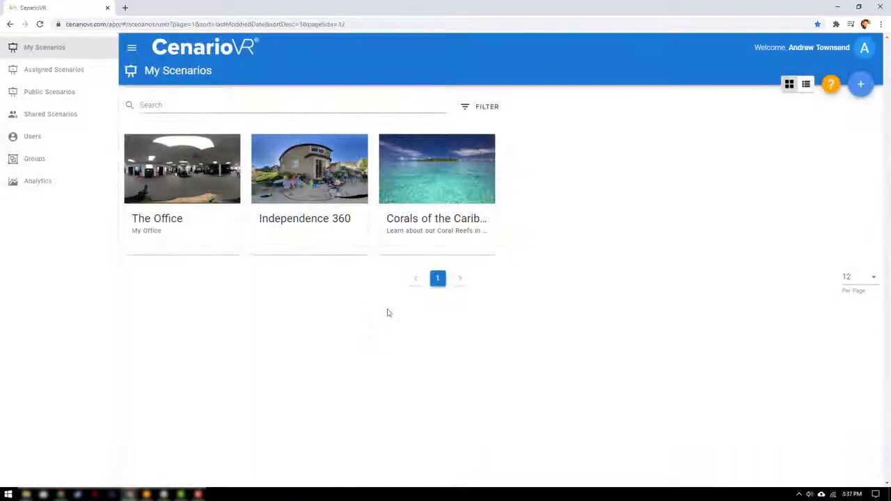
Step: Begin a new VR scenario with the blue + so the empty Create New VR Scenario form appears
click(860, 84)
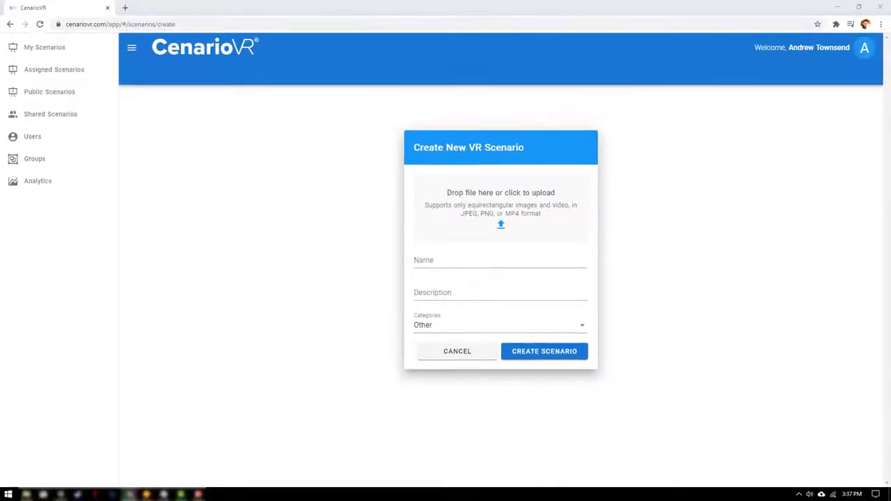
Step: Create 'The Great Dragon Pagoda' from the pagoda 360 MP4, described as a tour, under Education
drag(762, 218, 416, 232)
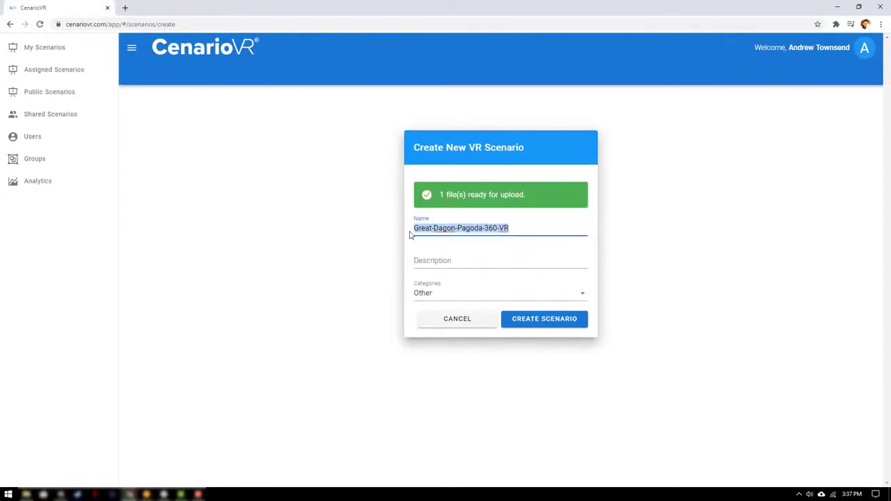
text(The Gi)
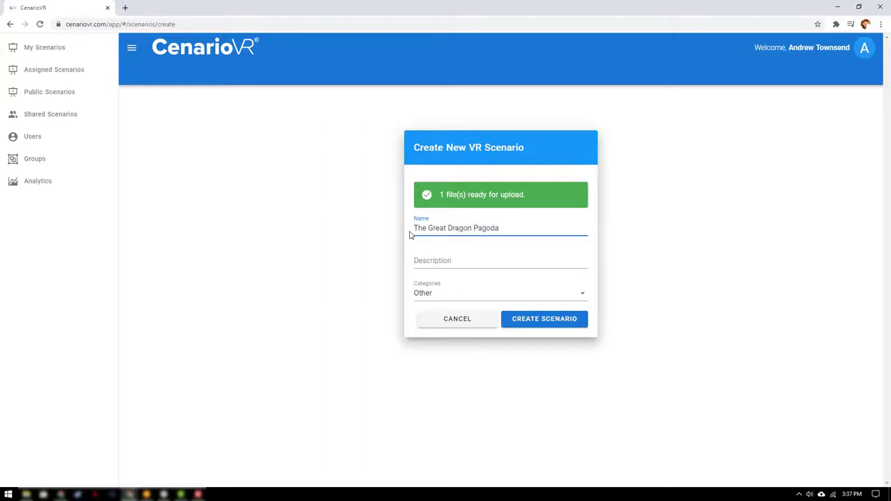
click(438, 260)
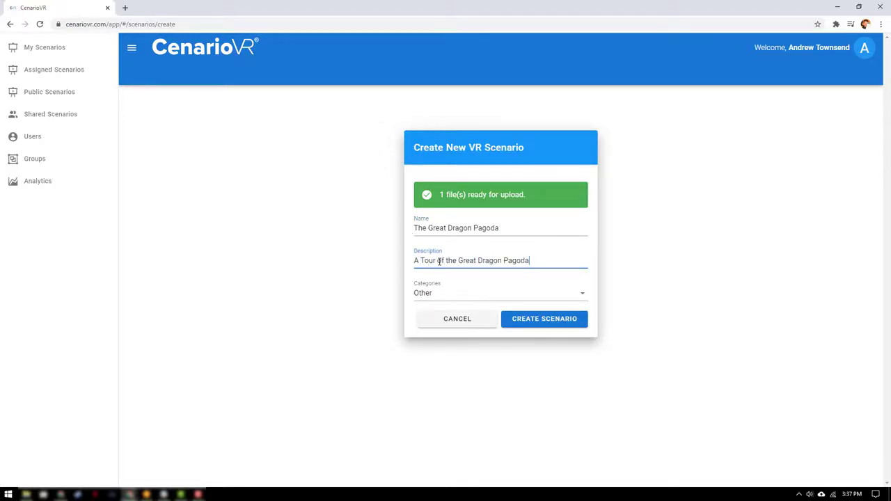
click(445, 293)
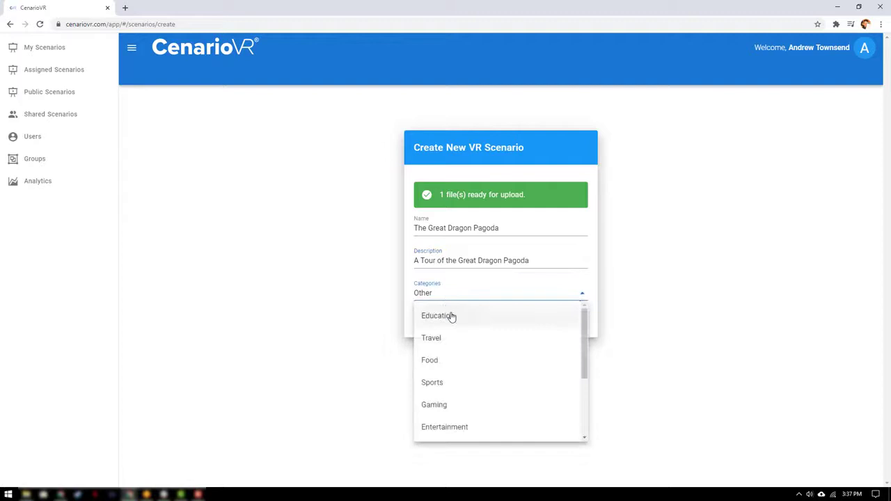
click(451, 317)
click(540, 321)
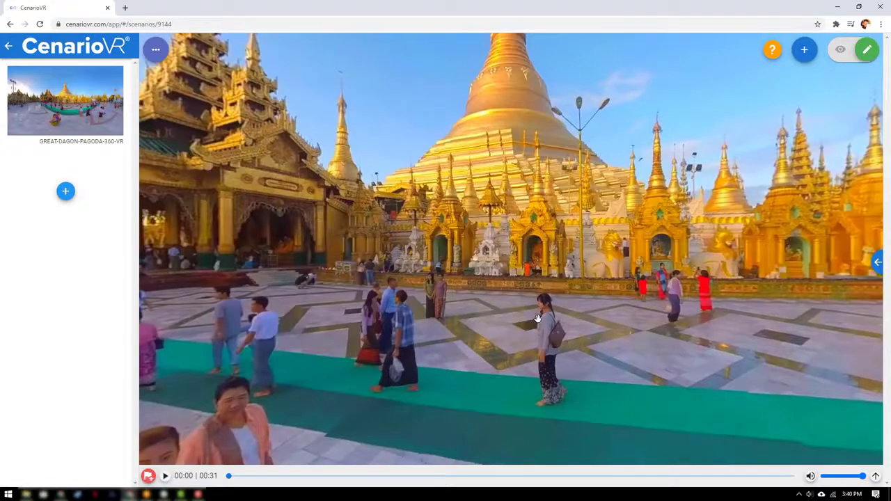
Step: Look around the pagoda 360 scene, ending on the pagodas and the green carpet
mouse_move(100, 95)
drag(421, 208, 294, 210)
drag(597, 234, 676, 265)
drag(341, 210, 738, 277)
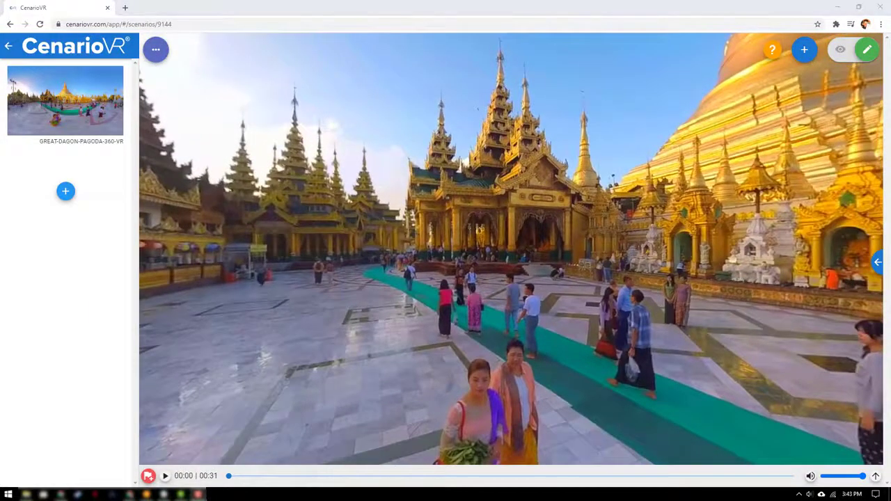
Step: Drop the EL-NIDO-ISLAND-HOPPING-360-VR-MULTI-SHOT video into the scenes panel as a second scene
drag(887, 275, 125, 280)
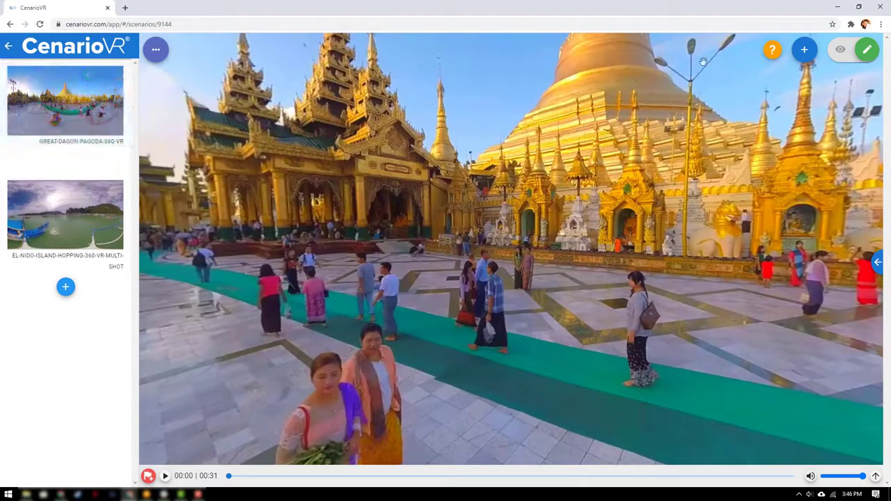
Step: Add a hotspot to the pagoda scene with a Link to Scene action targeting the El-Nido scene
click(806, 54)
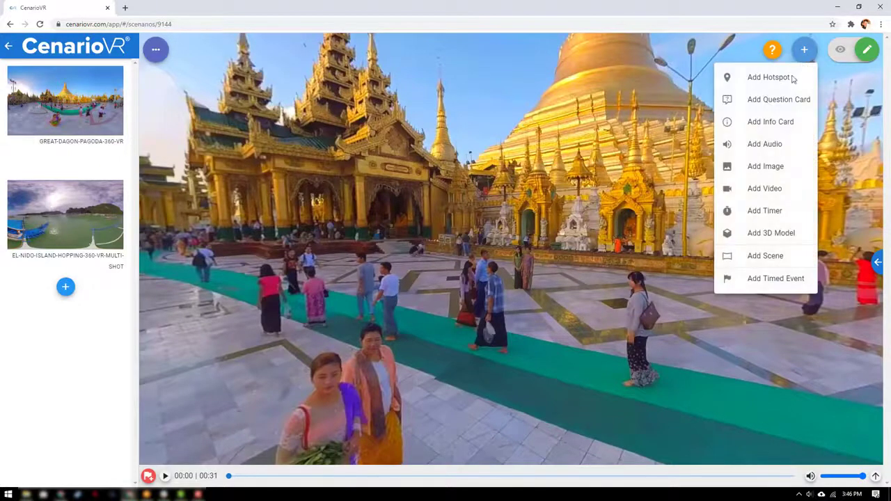
click(792, 78)
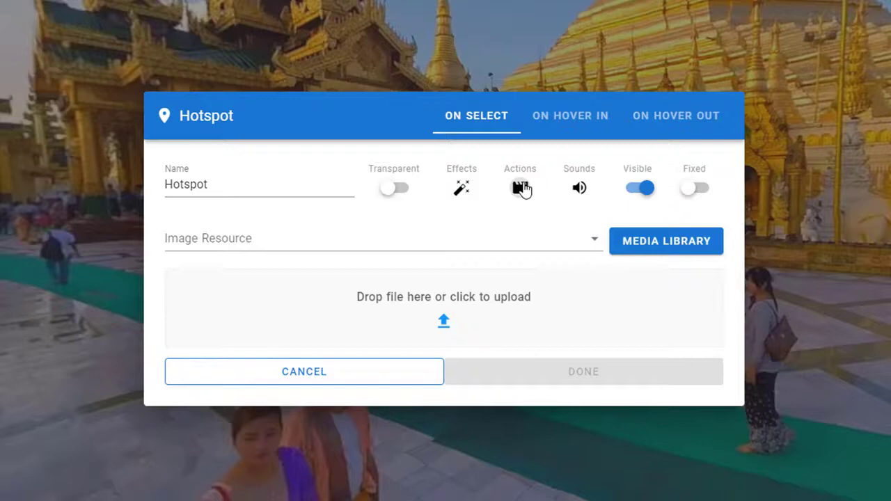
click(521, 188)
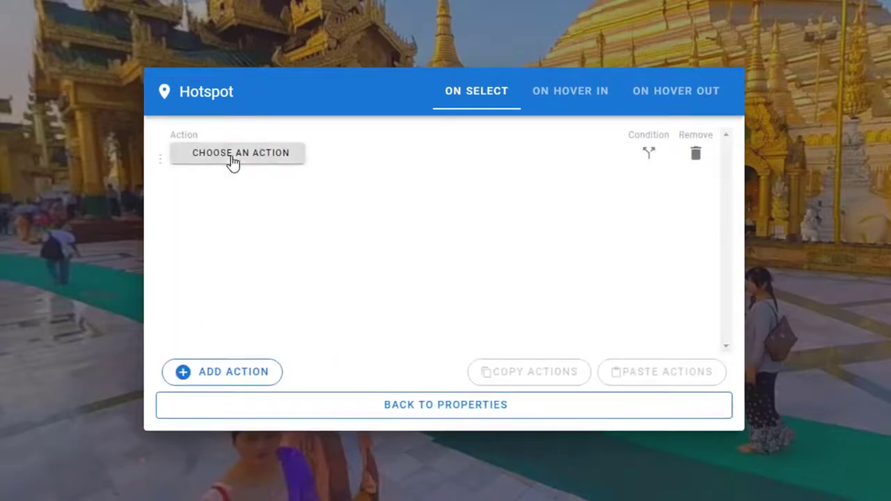
click(233, 162)
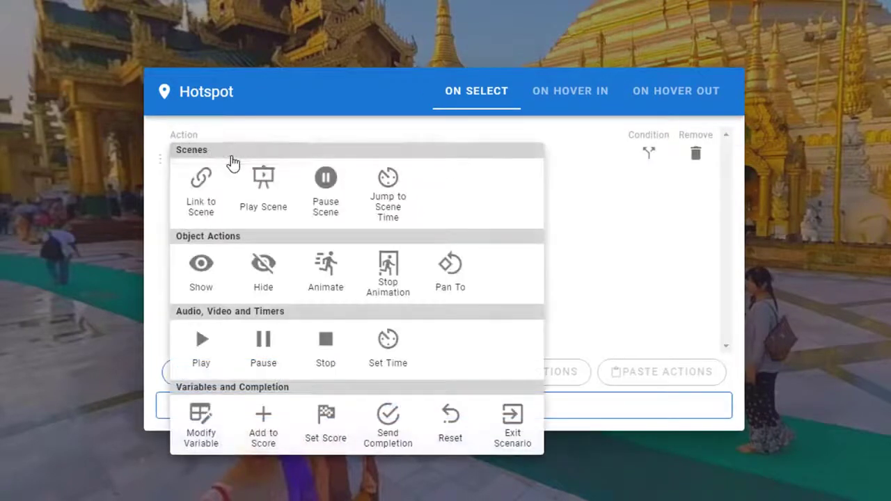
click(200, 200)
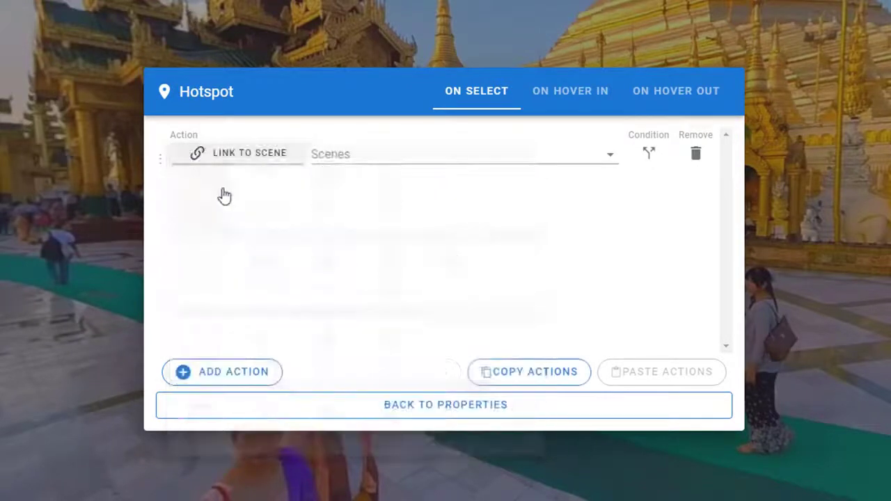
click(401, 159)
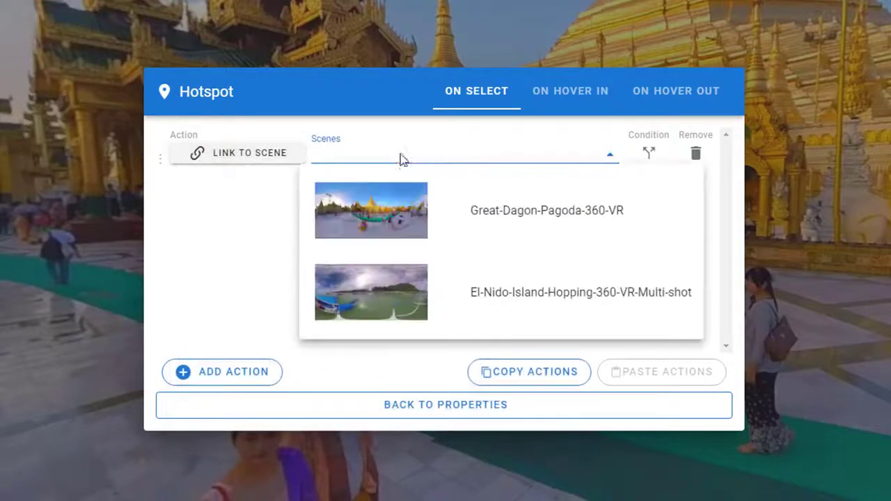
click(403, 304)
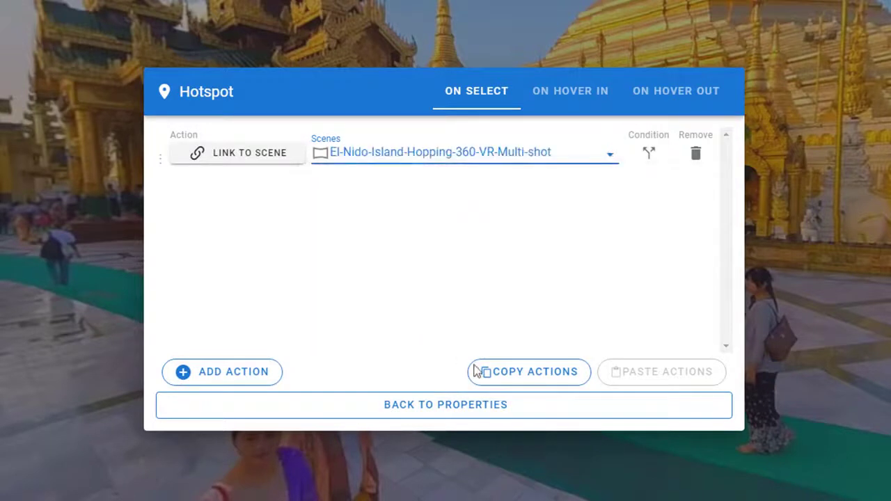
Step: Give the pagoda hotspot the Play icon, place it in the scene and shrink it
click(518, 411)
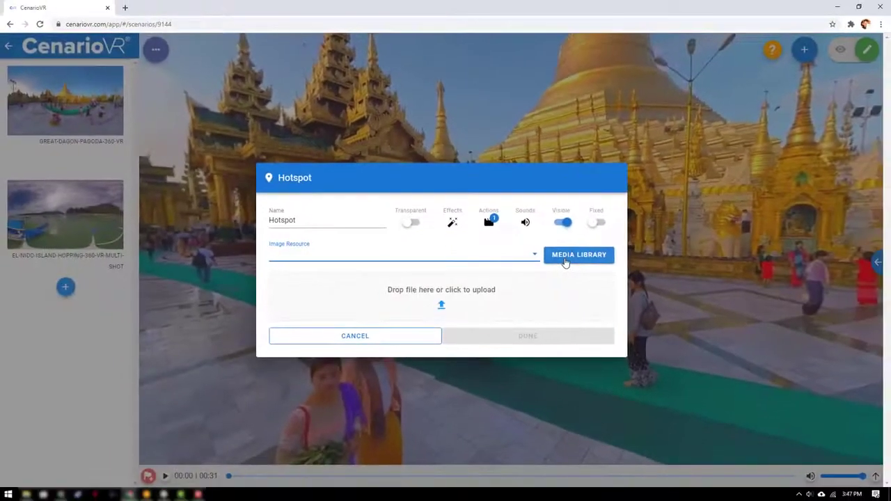
click(594, 256)
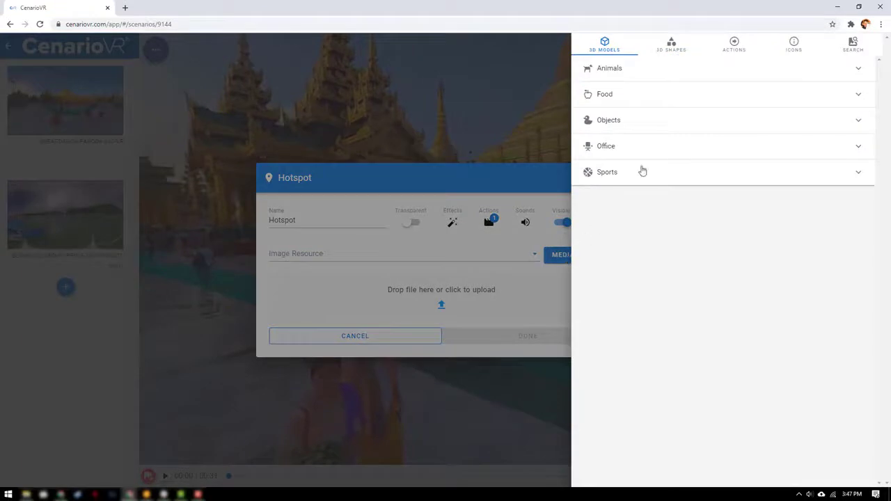
click(736, 52)
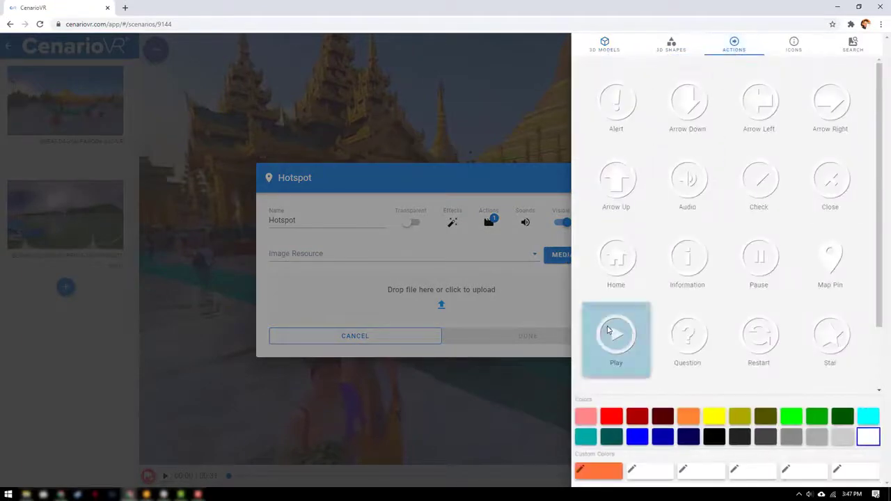
click(642, 314)
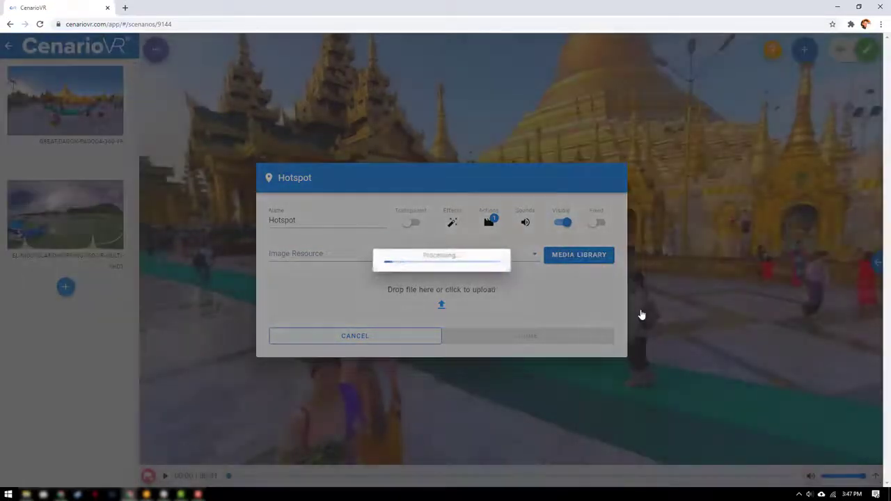
click(512, 355)
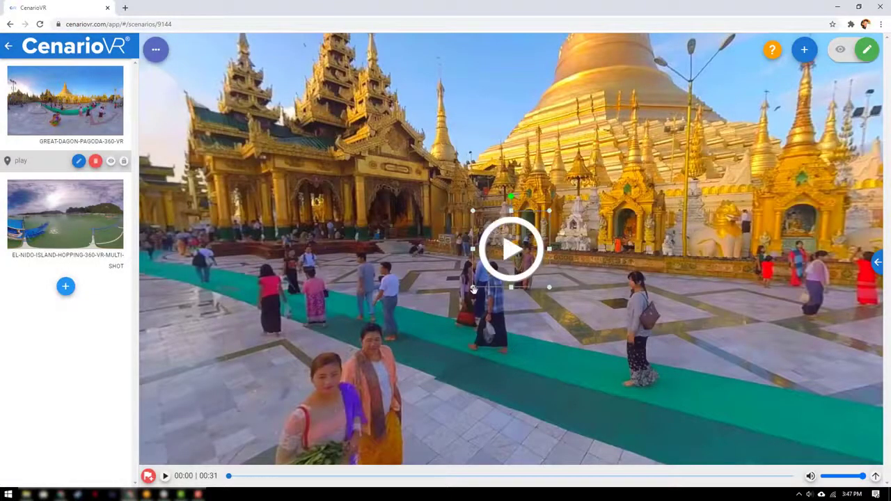
drag(472, 287, 624, 231)
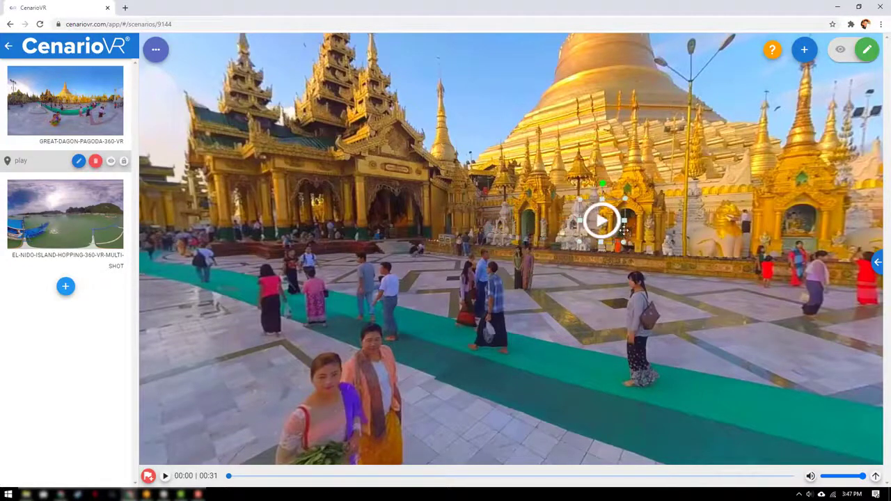
drag(656, 259, 473, 282)
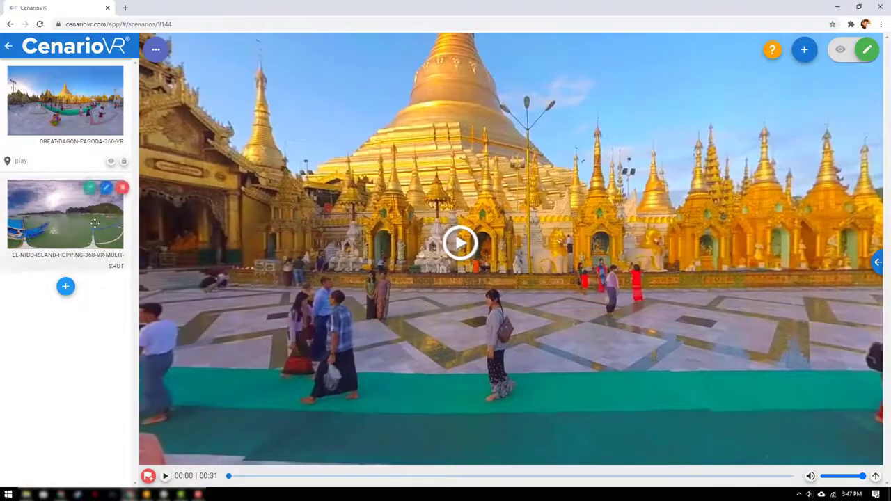
Step: Add a hotspot to the El Nido scene linking to the Great-Dagon-Pagoda-360-VR scene
click(94, 221)
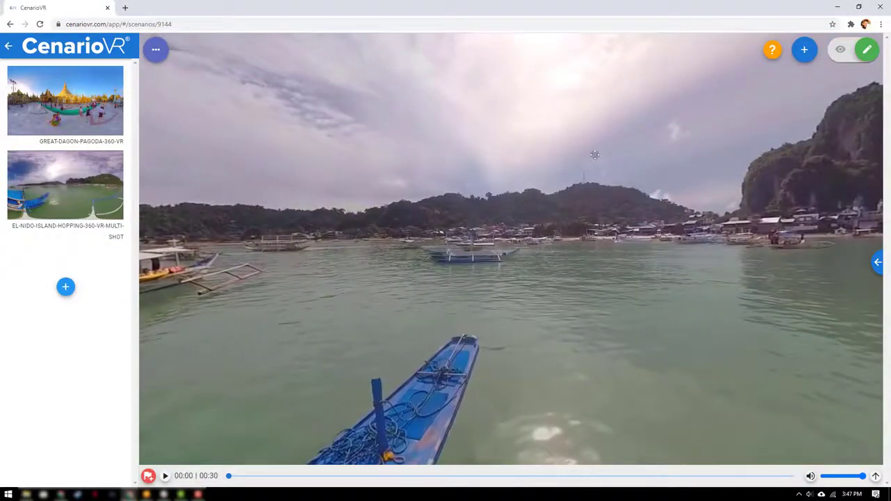
click(805, 51)
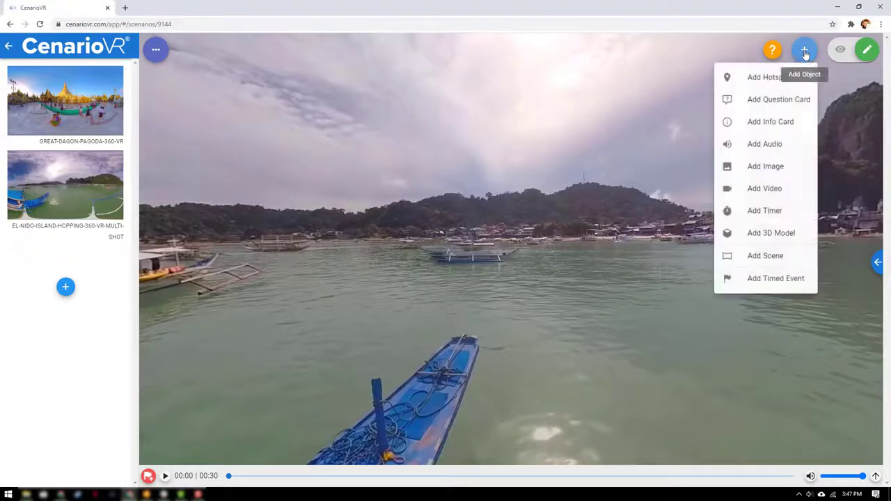
click(765, 78)
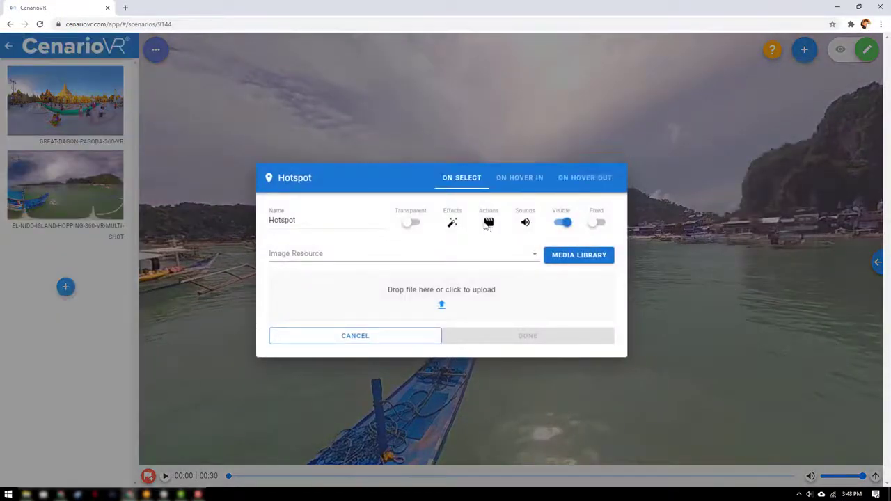
click(487, 222)
click(337, 205)
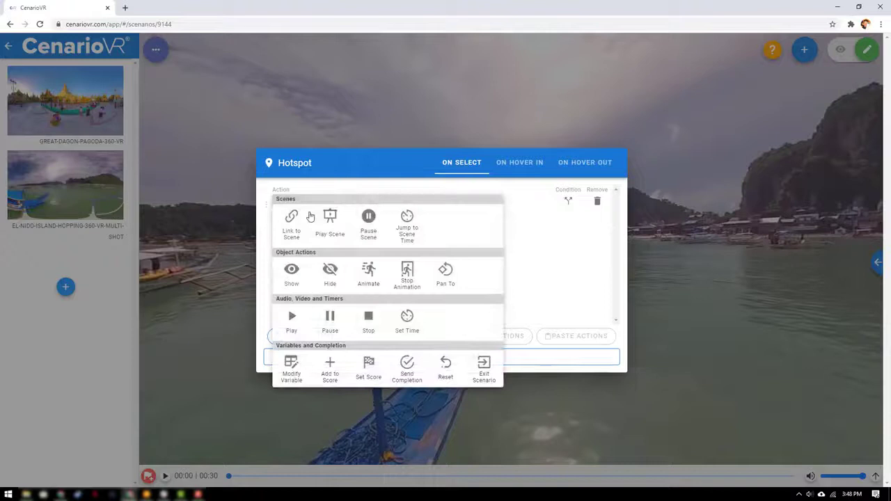
click(291, 226)
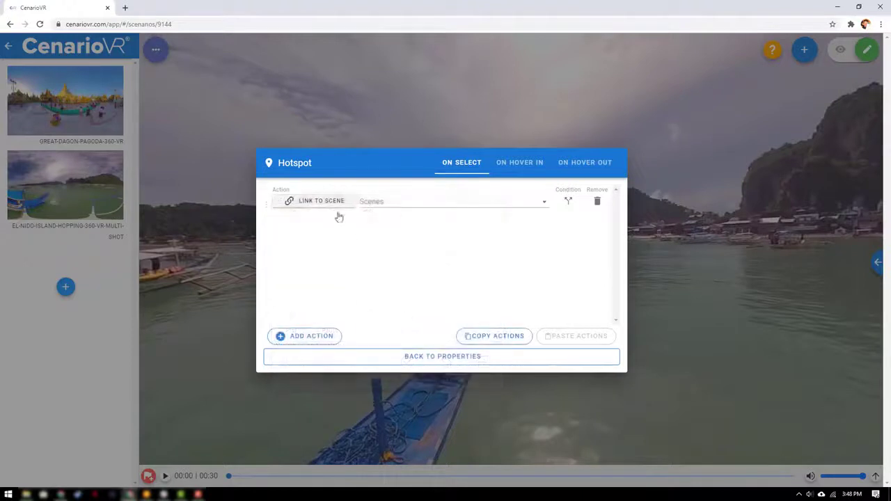
click(384, 207)
click(390, 235)
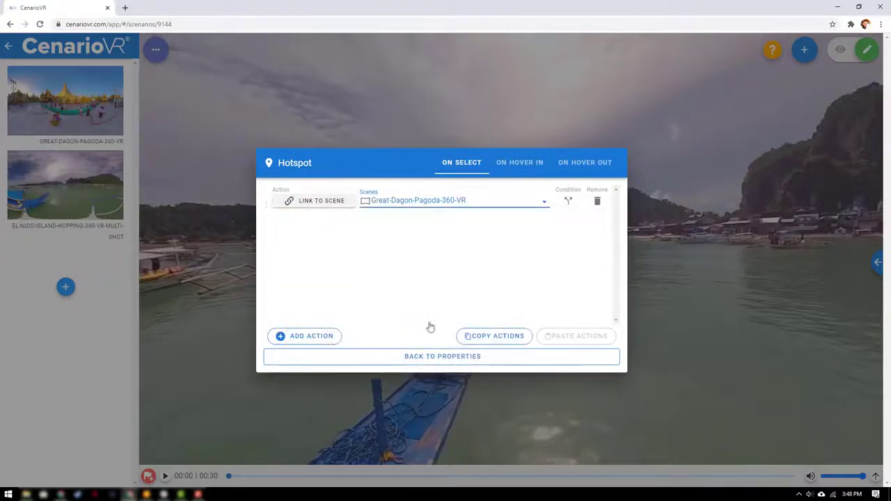
Step: Give the island hotspot the play.svg icon and move it slightly lower and right
click(444, 357)
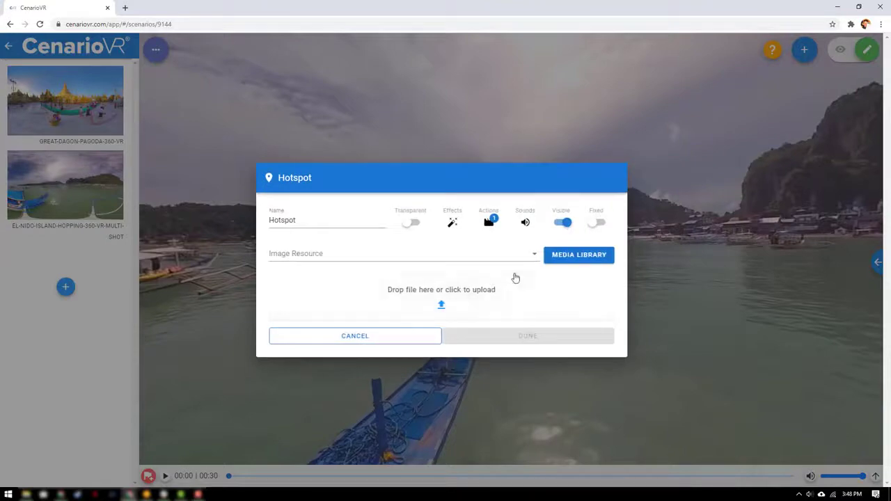
click(477, 257)
click(343, 291)
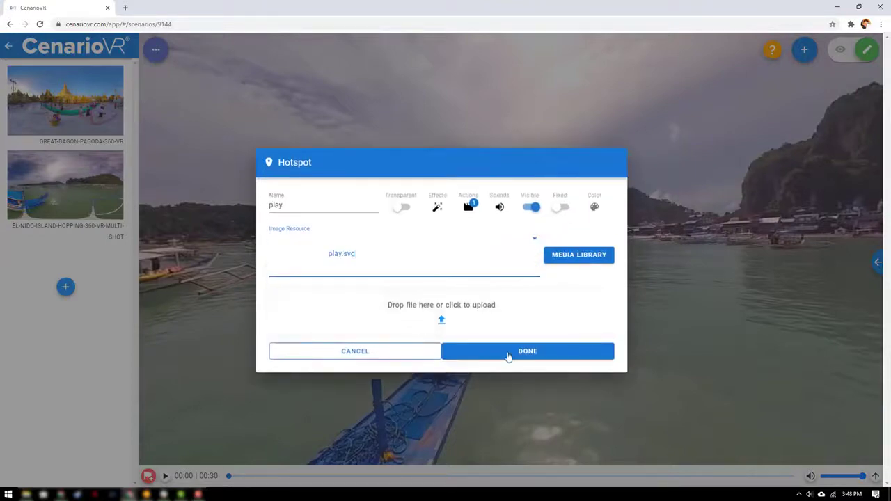
click(509, 355)
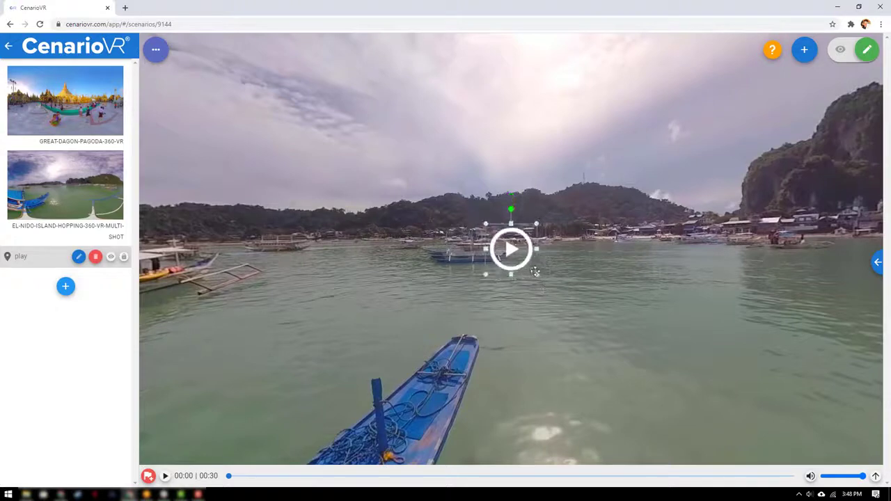
drag(666, 268, 450, 324)
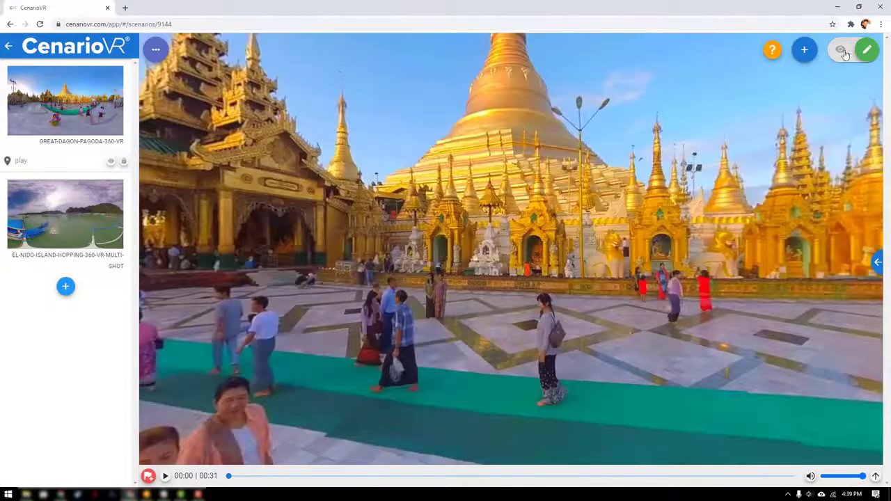
Step: Preview the scenario and follow the pagoda's play hotspot to the El-Nido island scene
click(842, 52)
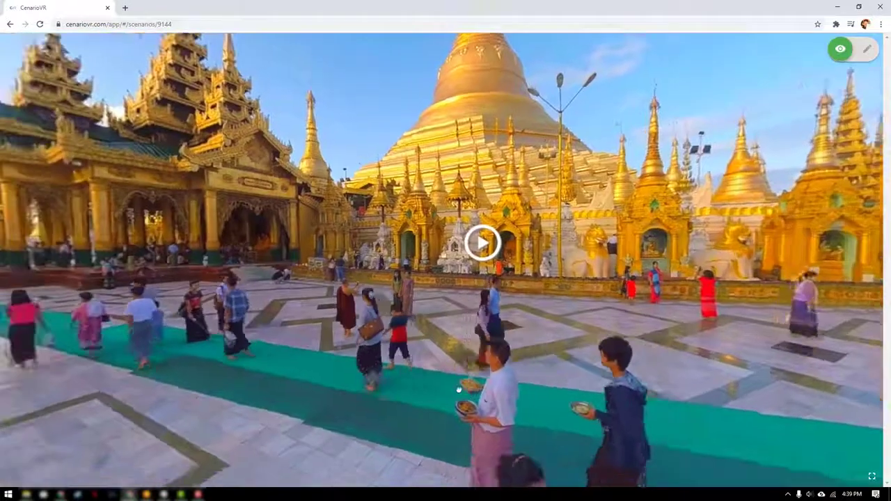
drag(459, 390, 319, 382)
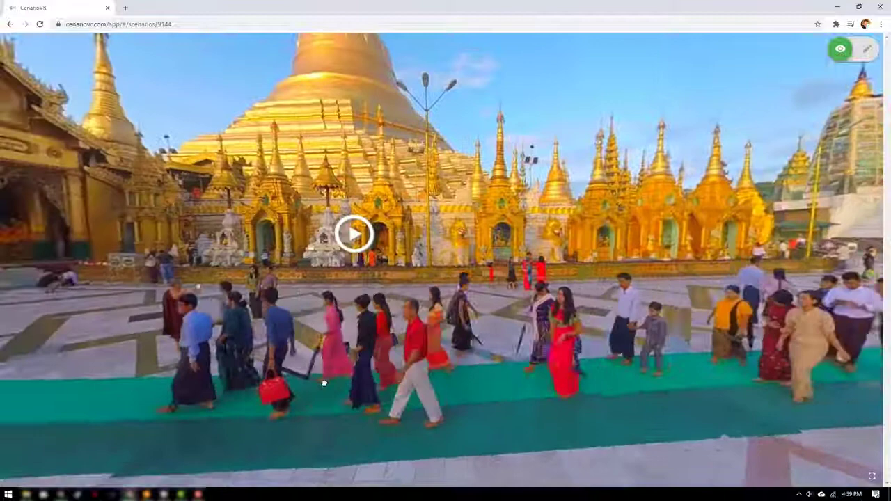
click(355, 235)
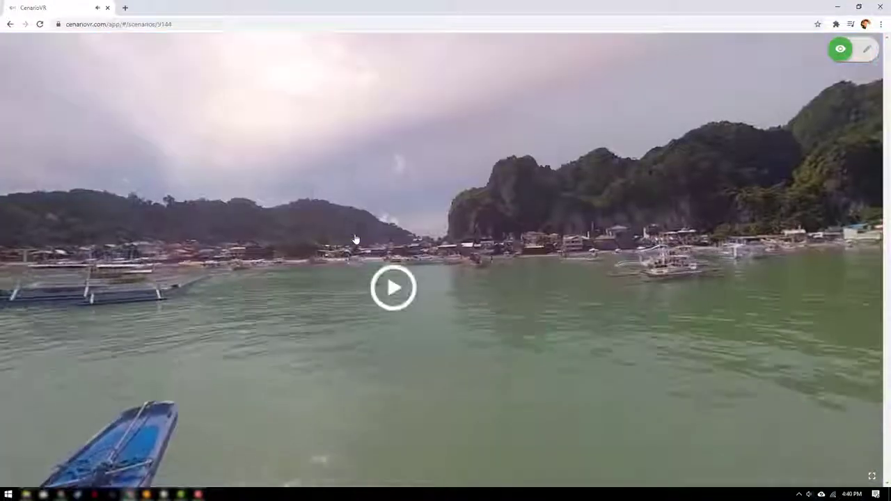